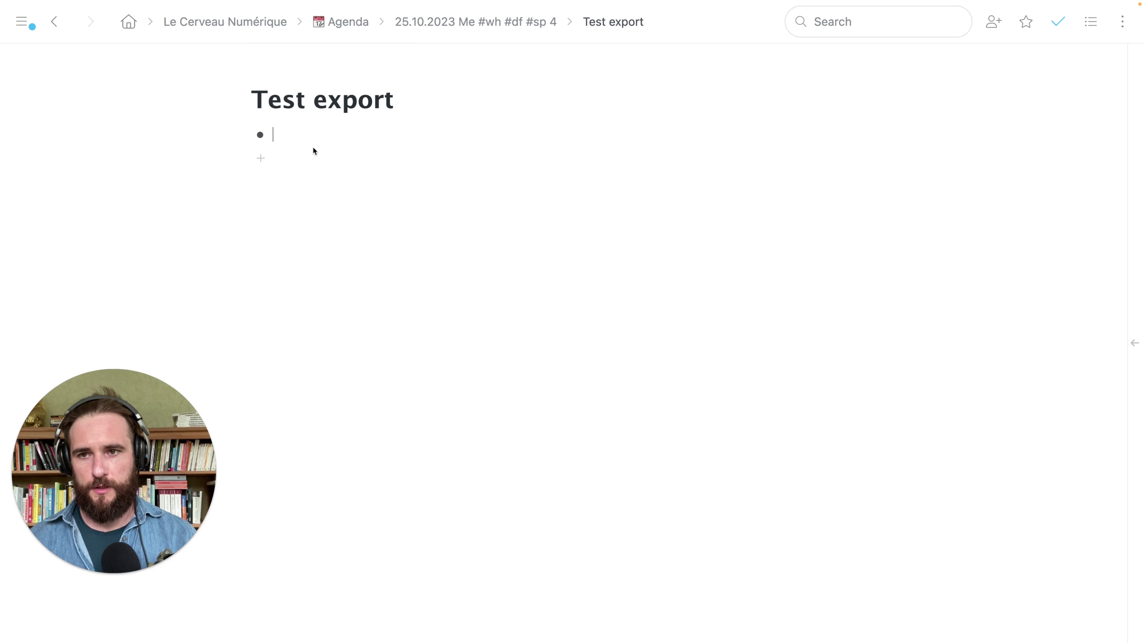
Type 'antidote 11' in the empty bullet, then select and erase it
{"action": "left_click", "coordinate": [308, 131]}
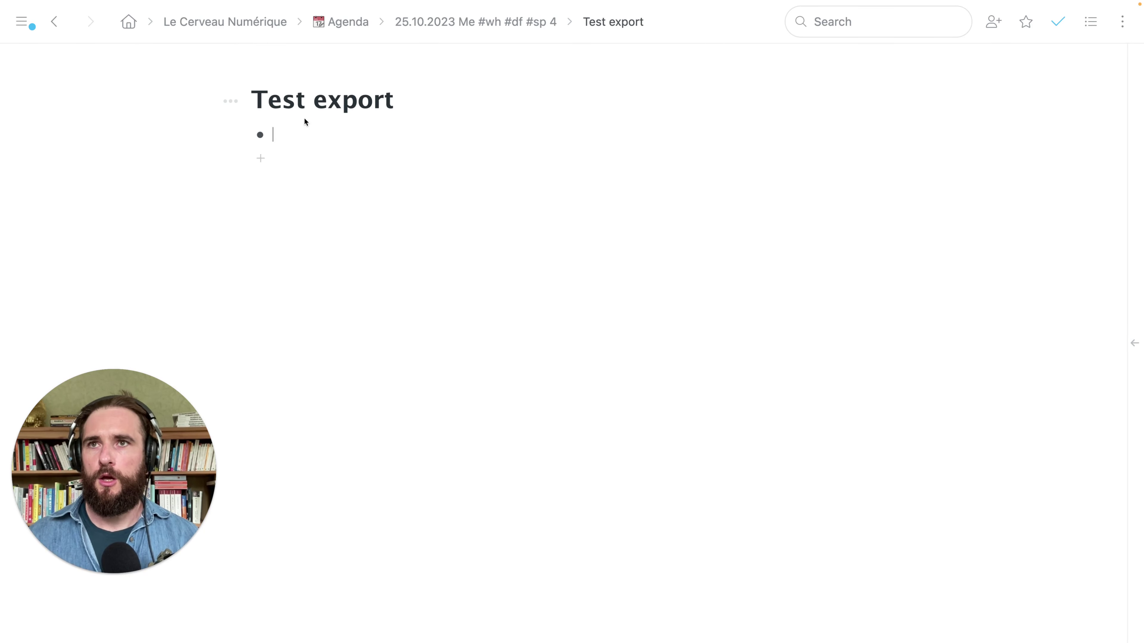
{"action": "left_click", "coordinate": [307, 137]}
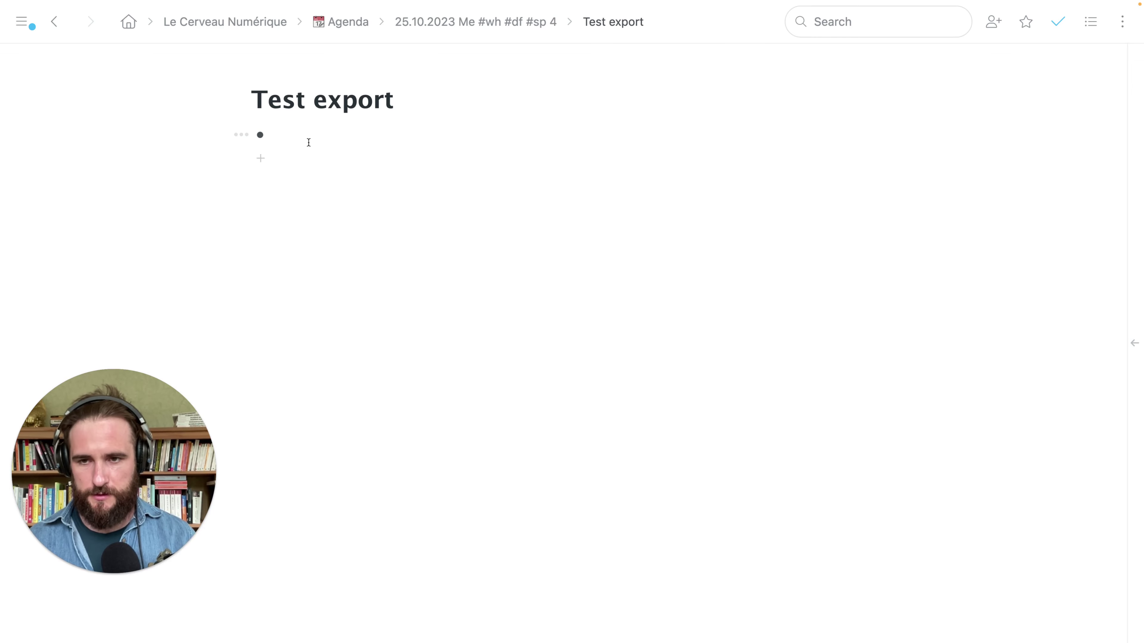
{"action": "type", "text": "antidote 11"}
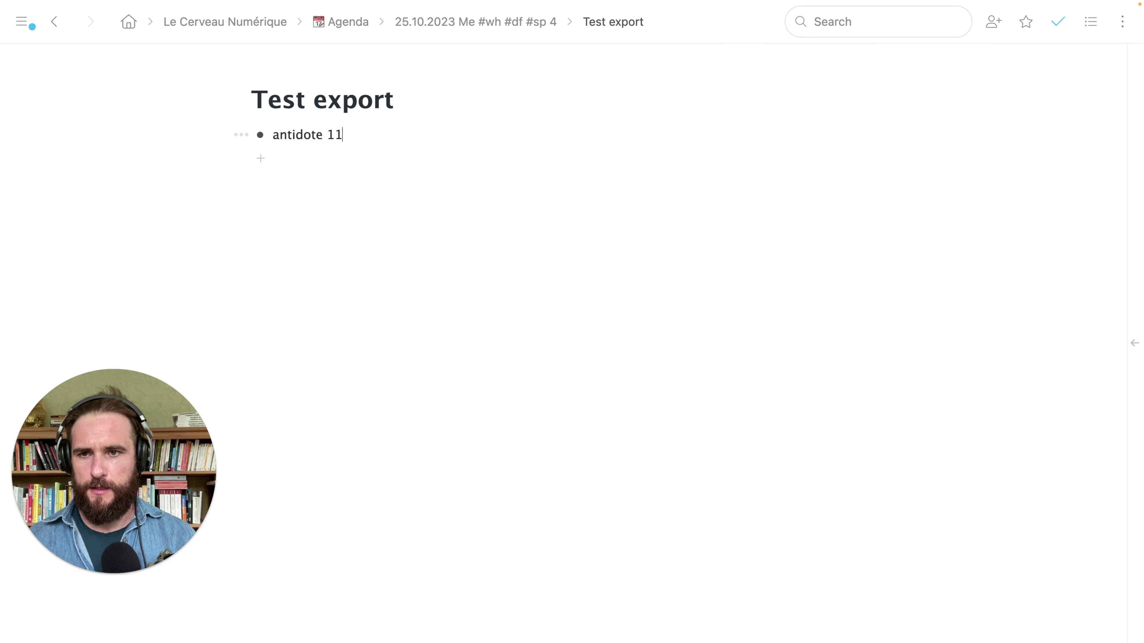
{"action": "key", "text": "super+a"}
{"action": "key", "text": "BackSpace"}
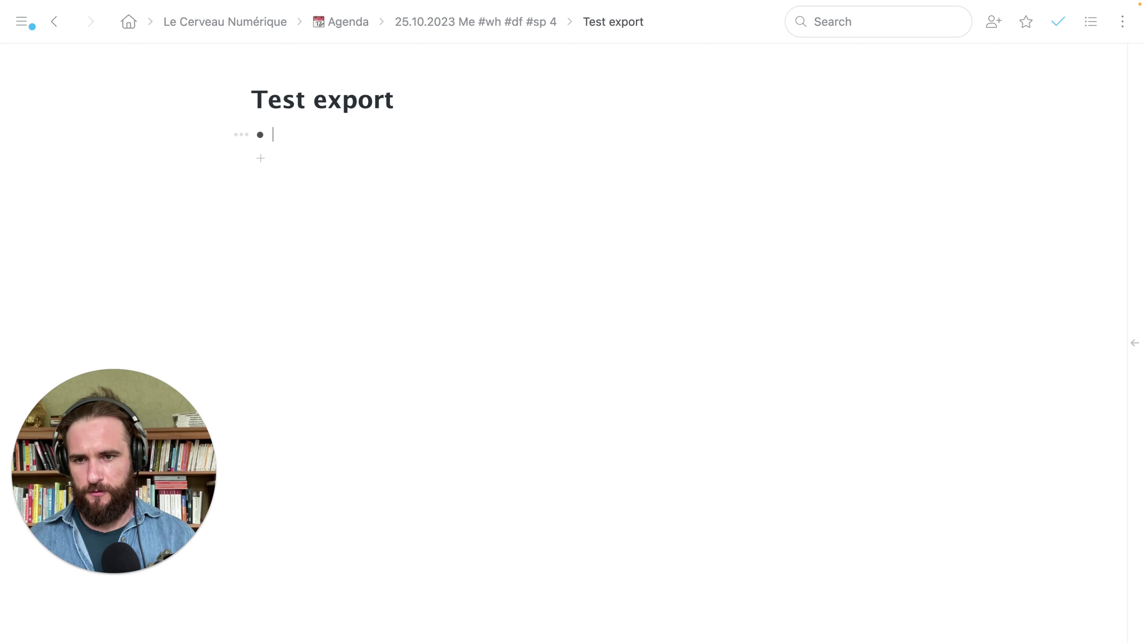
Write the bullets 'Ceci est du texte' and 'Avec un titre'
{"action": "type", "text": "Ceci est du texte"}
{"action": "key", "text": "Return"}
{"action": "type", "text": "Avec un titre"}
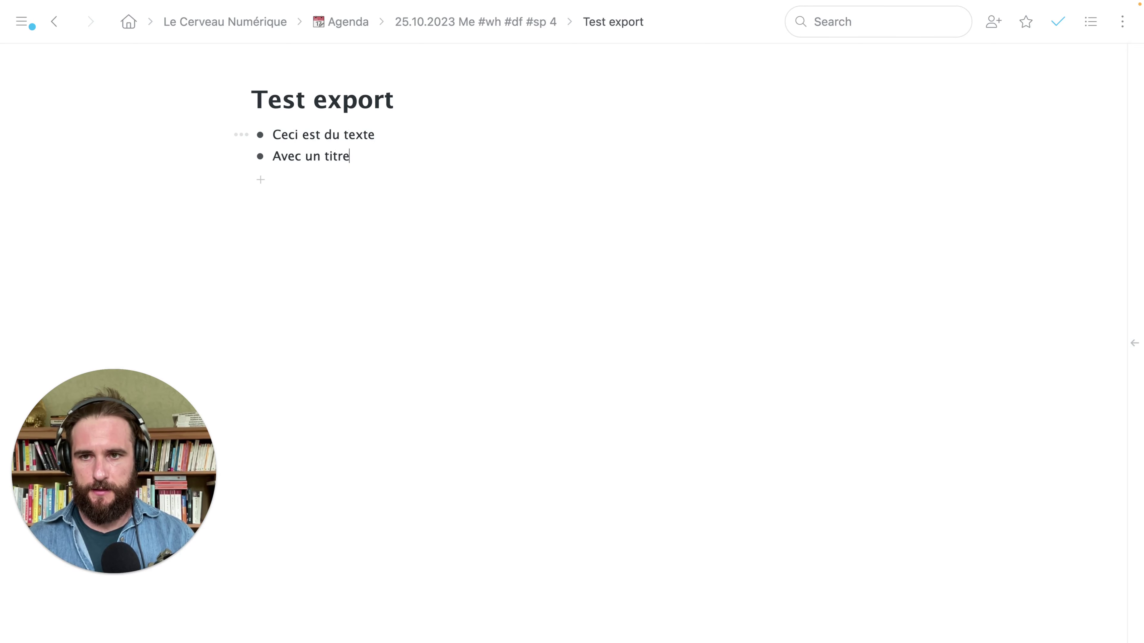
{"action": "type", "text": "/"}
Make 'Avec un titre' a heading and nest 'Là je continue en mode paragraphe.' under it
{"action": "key", "text": "Down"}
{"action": "key", "text": "Down"}
{"action": "key", "text": "Down"}
{"action": "key", "text": "Return"}
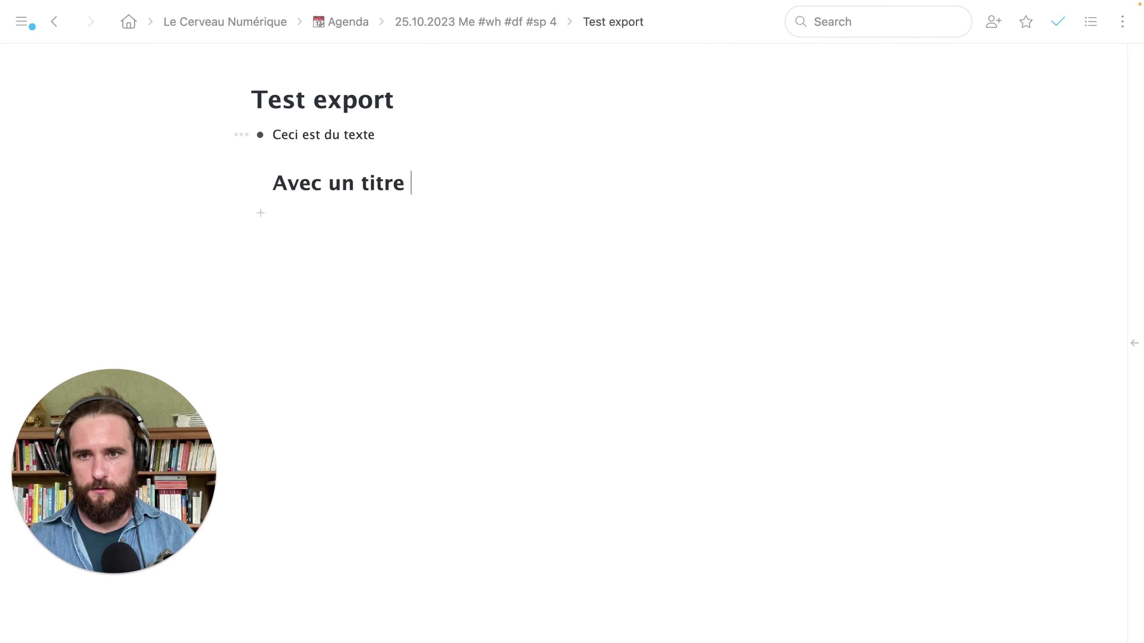
{"action": "key", "text": "Return"}
{"action": "type", "text": "L"}
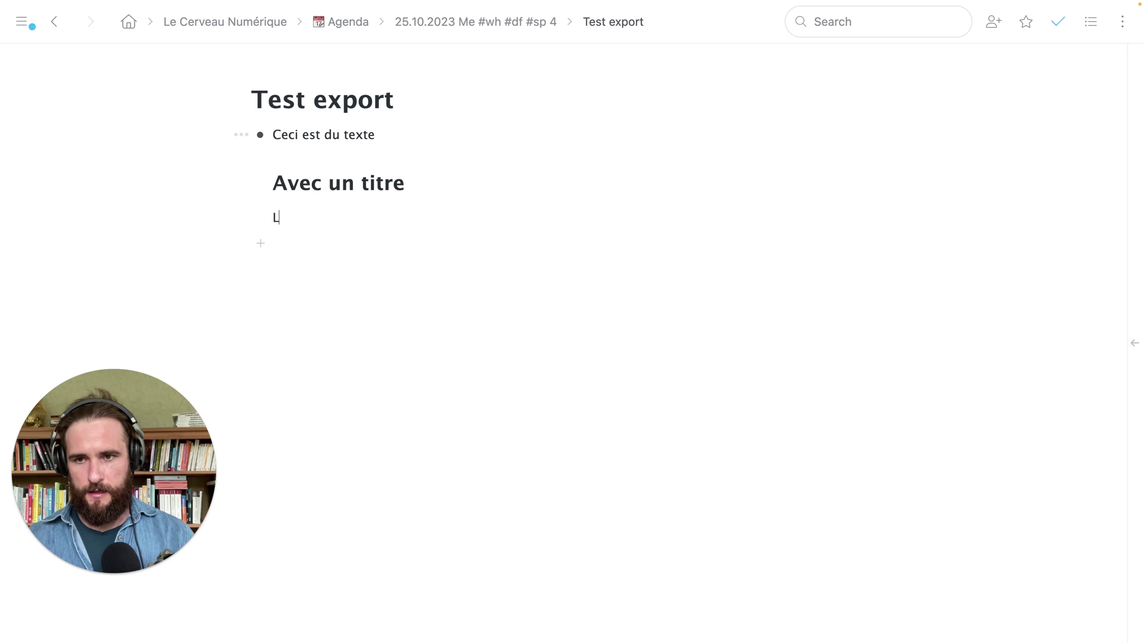
{"action": "type", "text": "à je continue"}
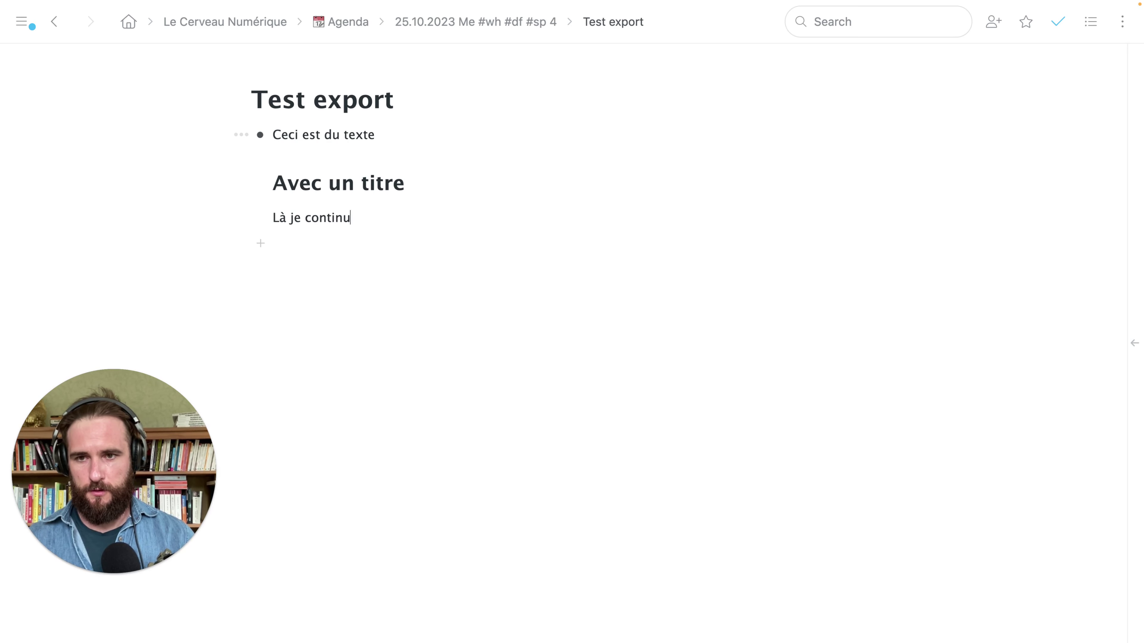
{"action": "key", "text": "Tab"}
{"action": "type", "text": "en mode paragap"}
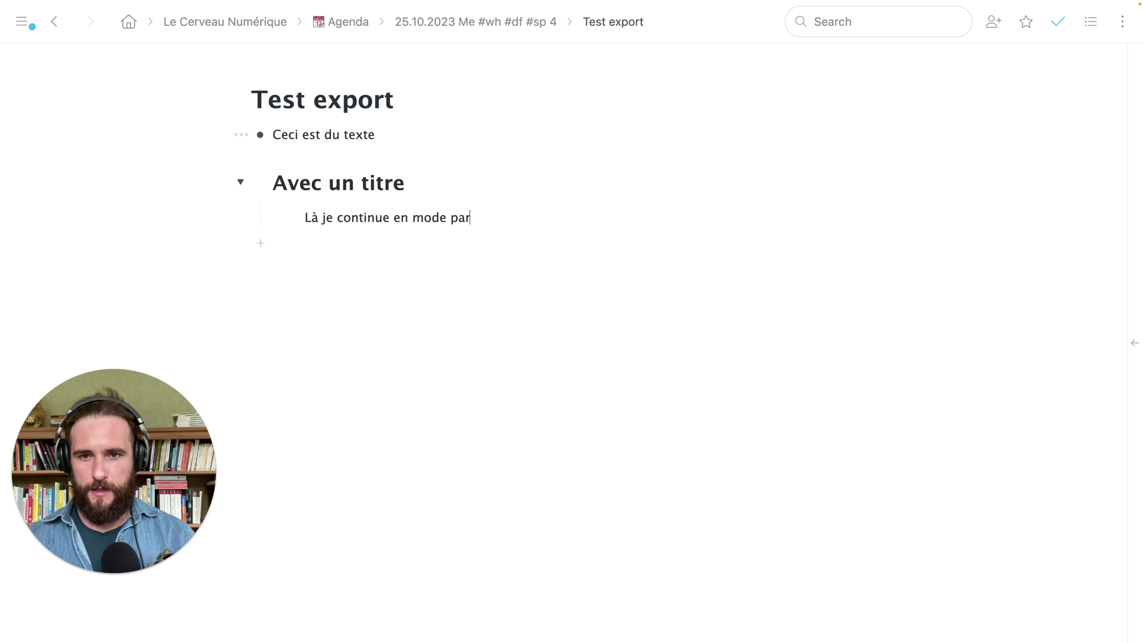
{"action": "key", "text": "BackSpace"}
{"action": "key", "text": "BackSpace"}
{"action": "type", "text": "raphe."}
Add 'C'est joli.' and 'C'est beau. C'est classieux.' as further paragraphs under the heading
{"action": "key", "text": "Return"}
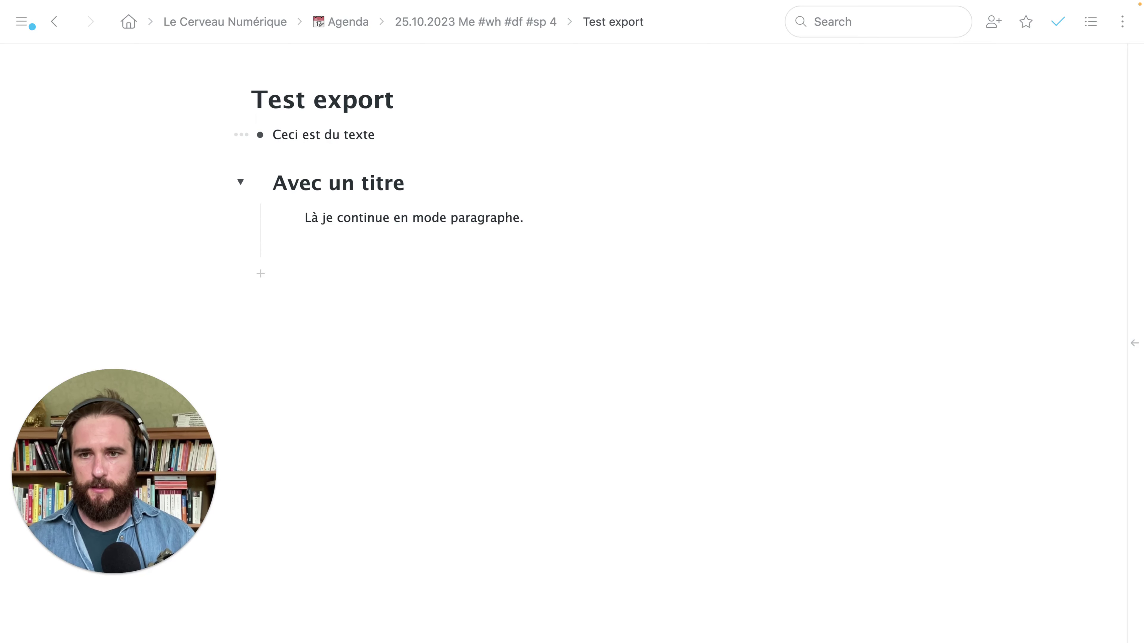
{"action": "type", "text": "C'est "}
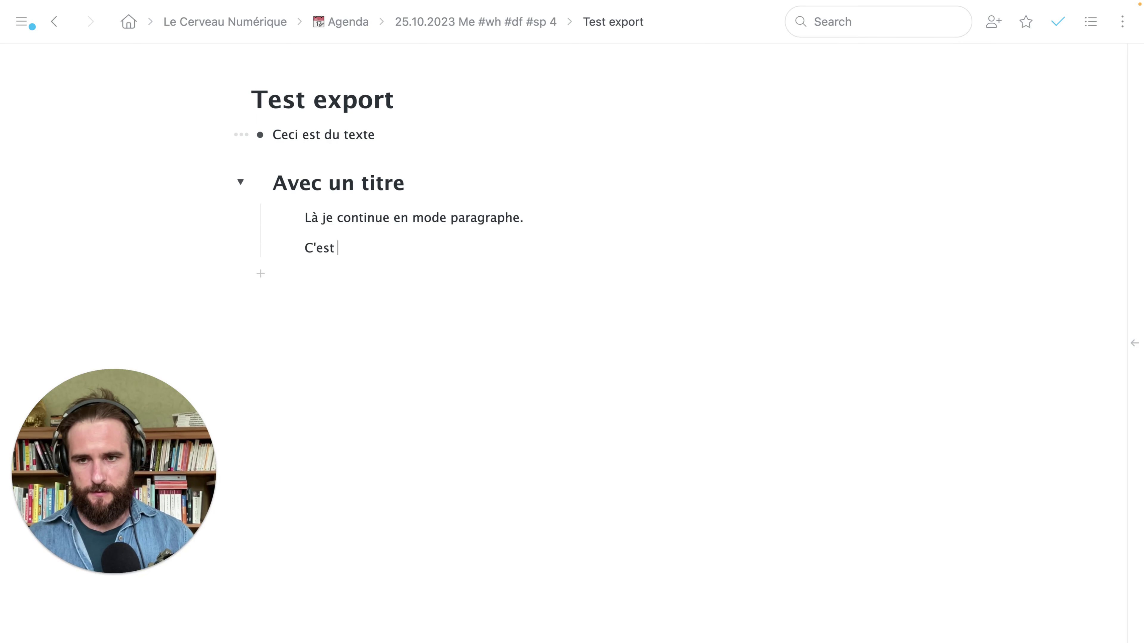
{"action": "type", "text": "joli."}
{"action": "key", "text": "Return"}
{"action": "type", "text": "C'"}
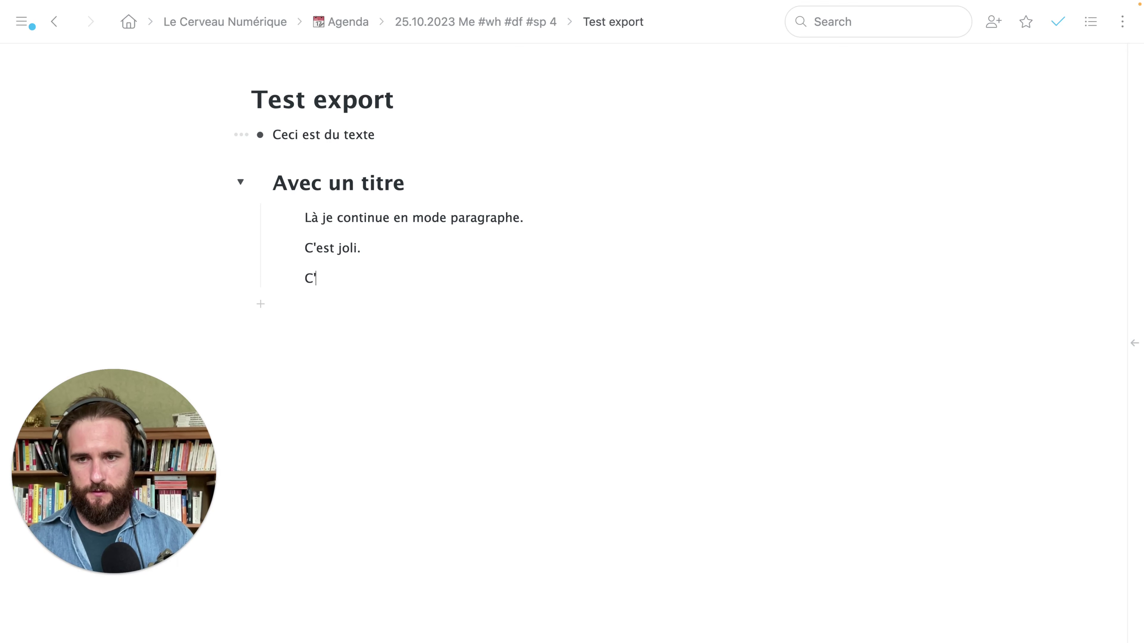
{"action": "type", "text": "est beau. C"}
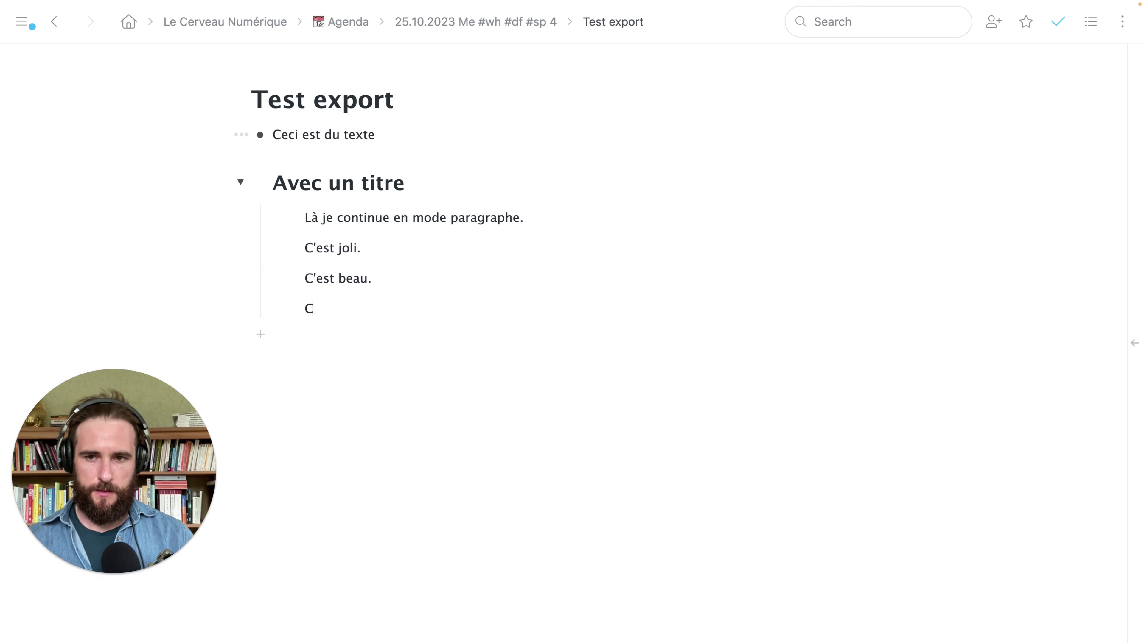
{"action": "type", "text": "'est "}
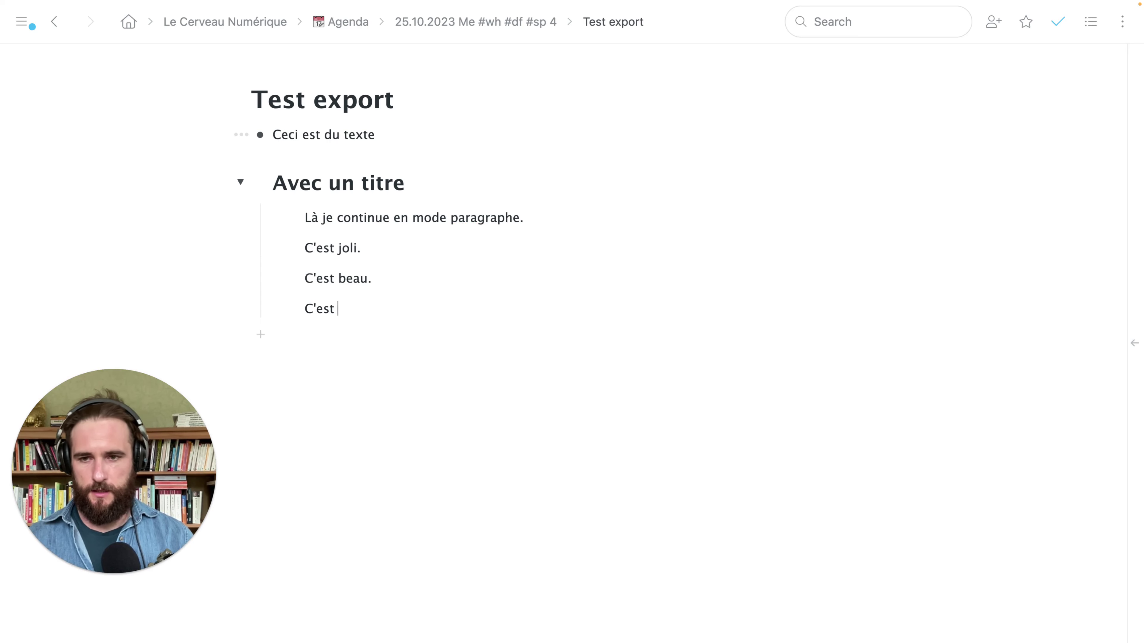
{"action": "type", "text": "classieux."}
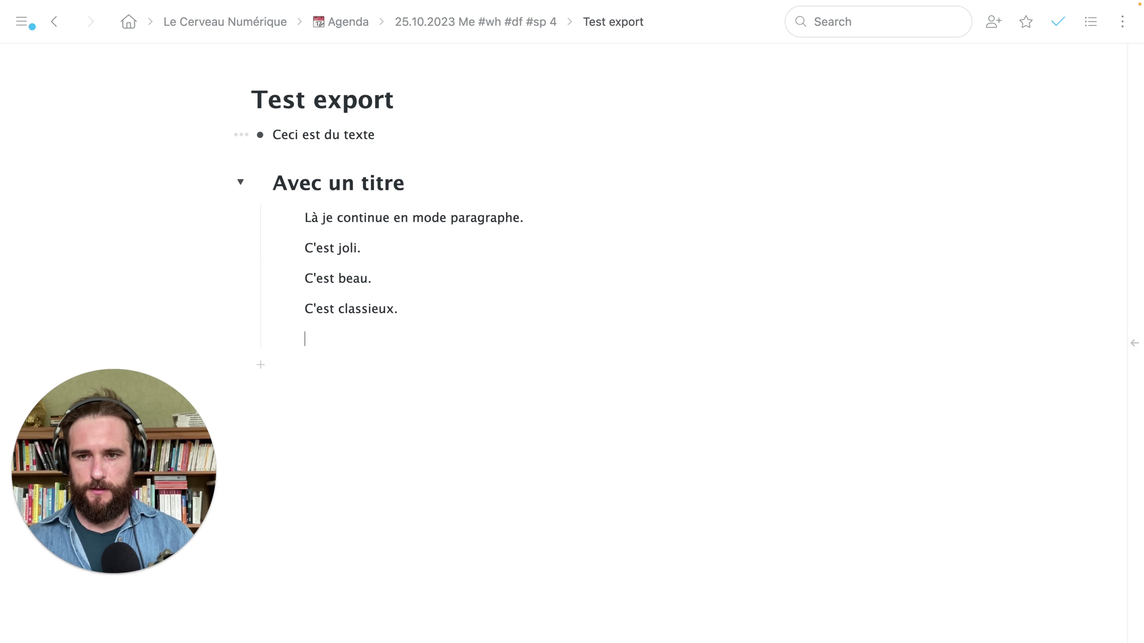
{"action": "key", "text": "BackSpace"}
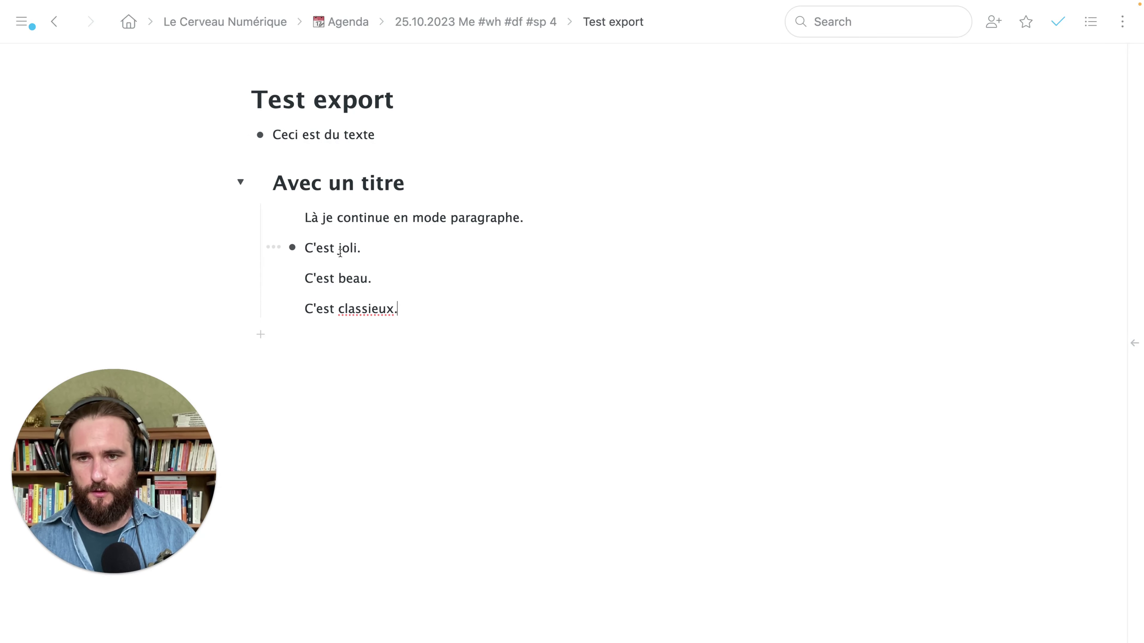
Make 'joli' bold, underline 'beau' and highlight 'C'est classieux.' in yellow
{"action": "double_click", "coordinate": [347, 248]}
{"action": "double_click", "coordinate": [353, 279]}
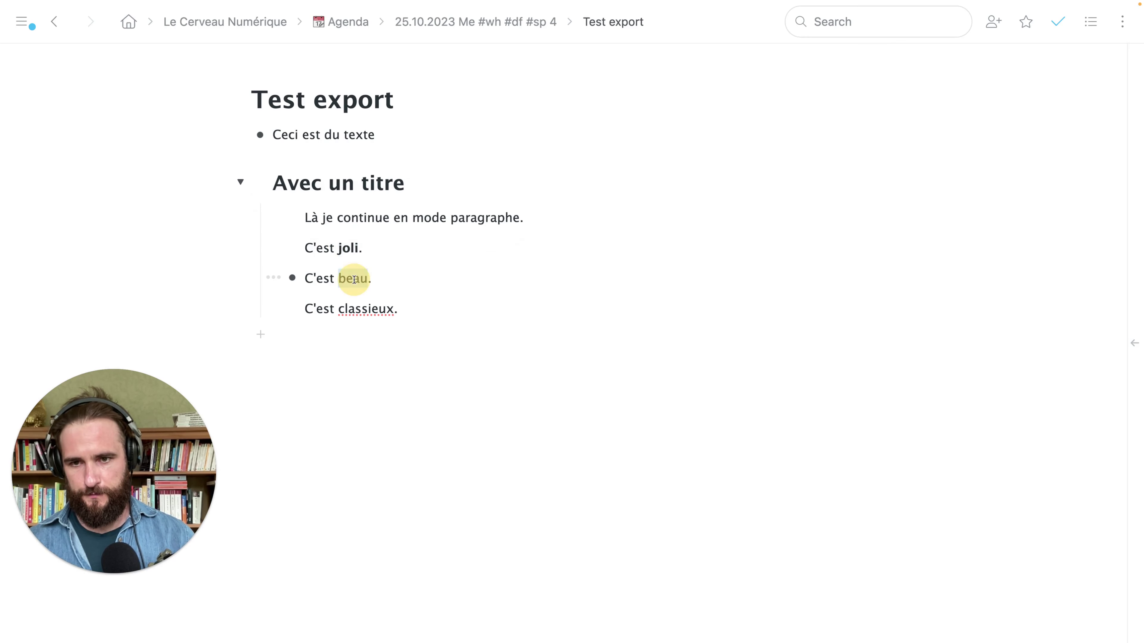
{"action": "key", "text": "super+u"}
{"action": "triple_click", "coordinate": [352, 309]}
{"action": "left_click", "coordinate": [501, 273]}
Colour 'paragraphe' red, then select both note blocks to show the block menu
{"action": "double_click", "coordinate": [458, 223]}
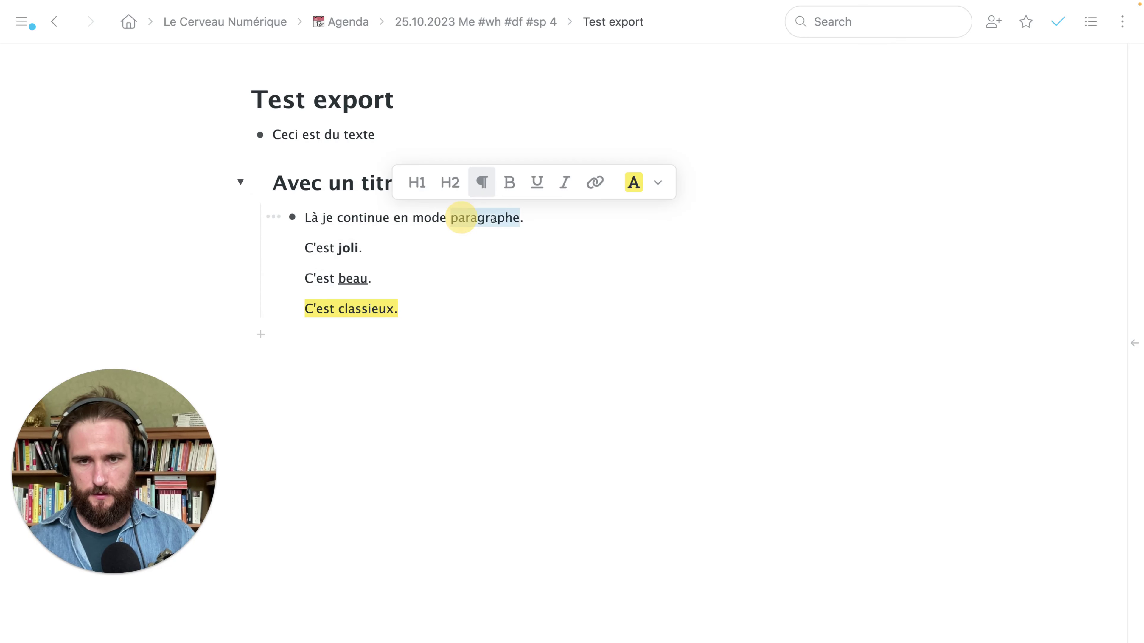
{"action": "left_click", "coordinate": [654, 184]}
{"action": "left_click", "coordinate": [505, 273]}
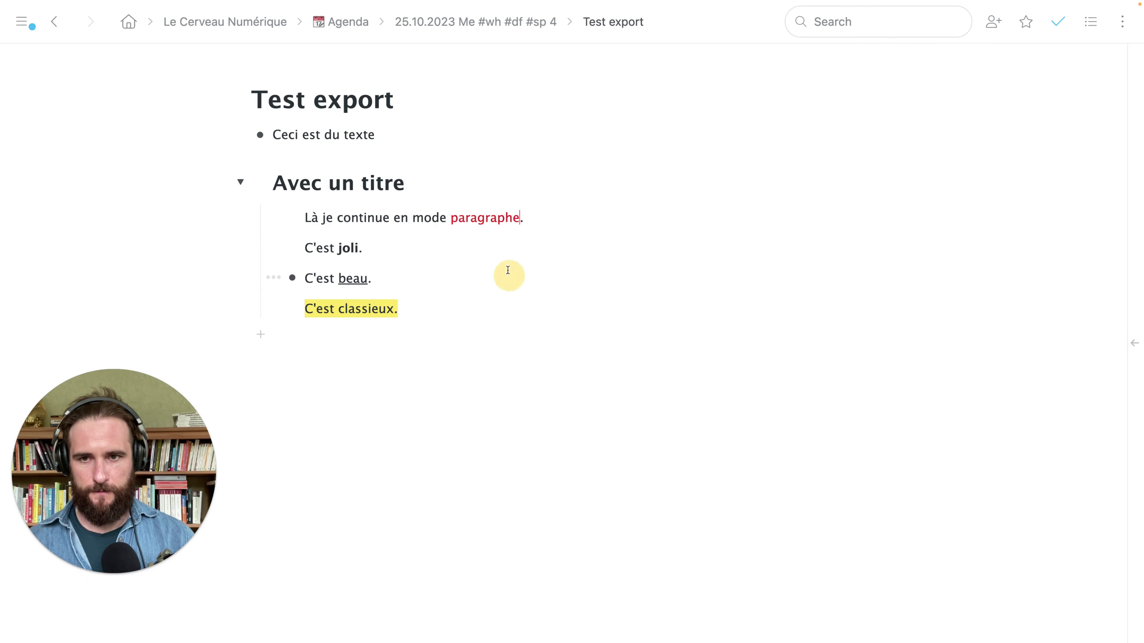
{"action": "left_click_drag", "start_coordinate": [399, 124], "coordinate": [449, 337]}
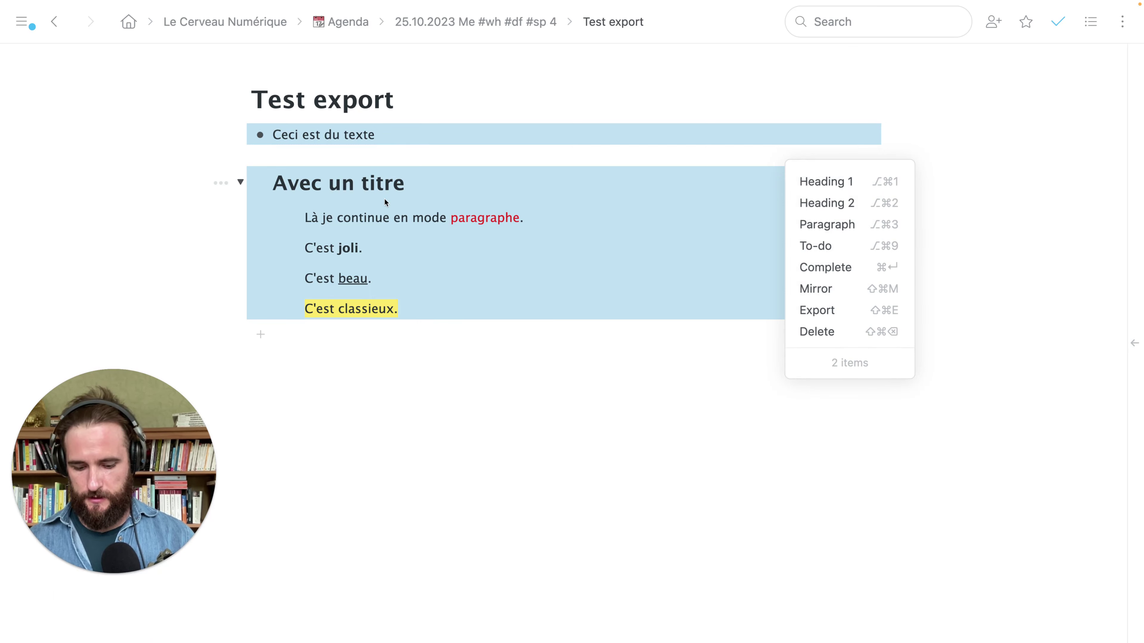
Send the selected note to Antidote with the 'anti' quick command
{"action": "key", "text": "ctrl+x"}
{"action": "type", "text": "anti"}
{"action": "key", "text": "Return"}
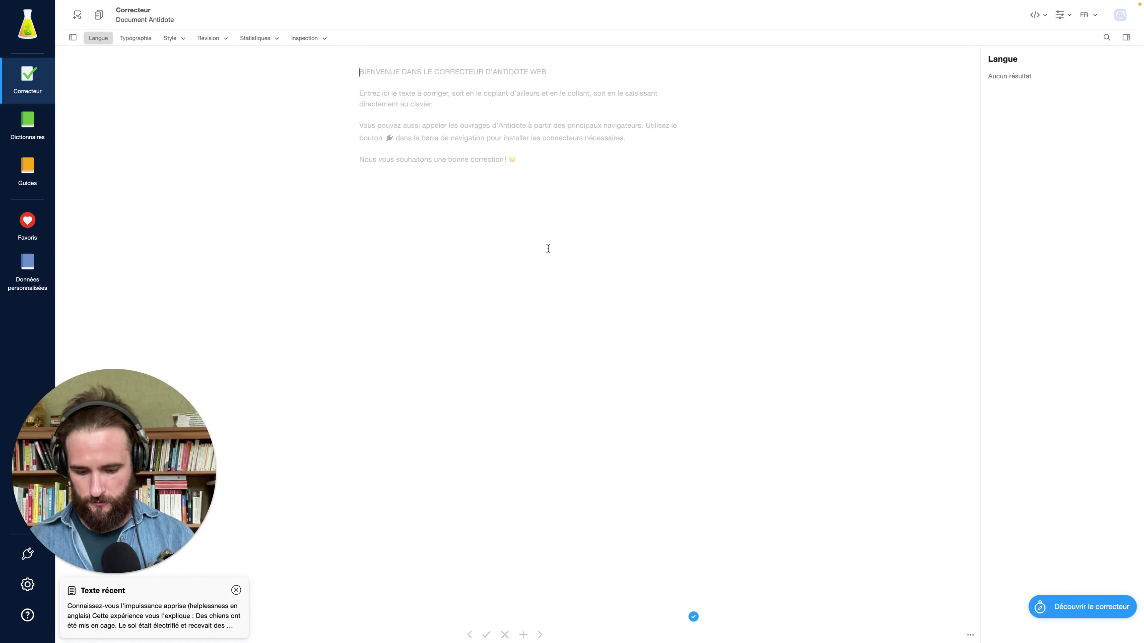
Review the text in Antidote's Correcteur, with alerts on 'Là' and 'classieux', then deselect it
{"action": "left_click_drag", "start_coordinate": [432, 170], "coordinate": [389, 97]}
{"action": "left_click", "coordinate": [409, 176]}
{"action": "left_click_drag", "start_coordinate": [438, 178], "coordinate": [352, 73]}
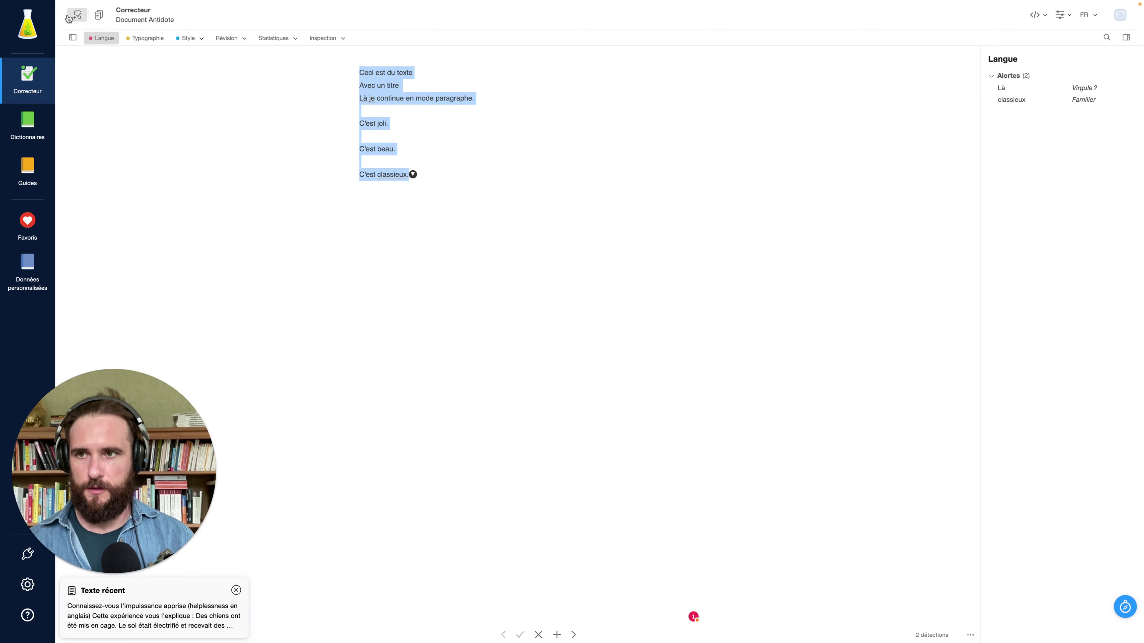
{"action": "left_click", "coordinate": [98, 18]}
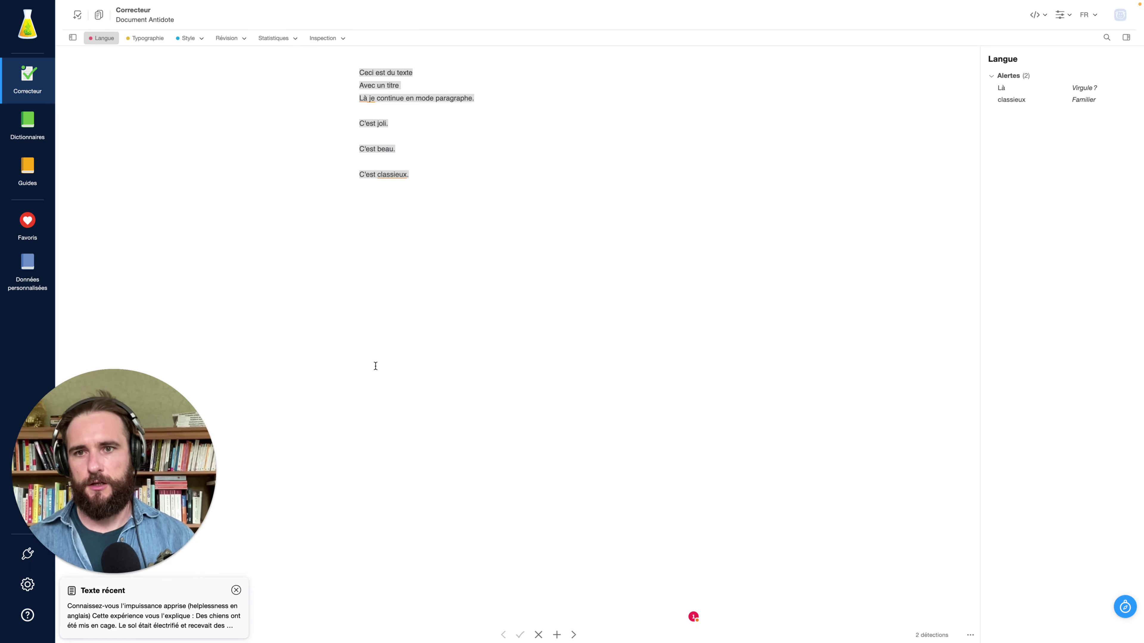
{"action": "left_click", "coordinate": [474, 98]}
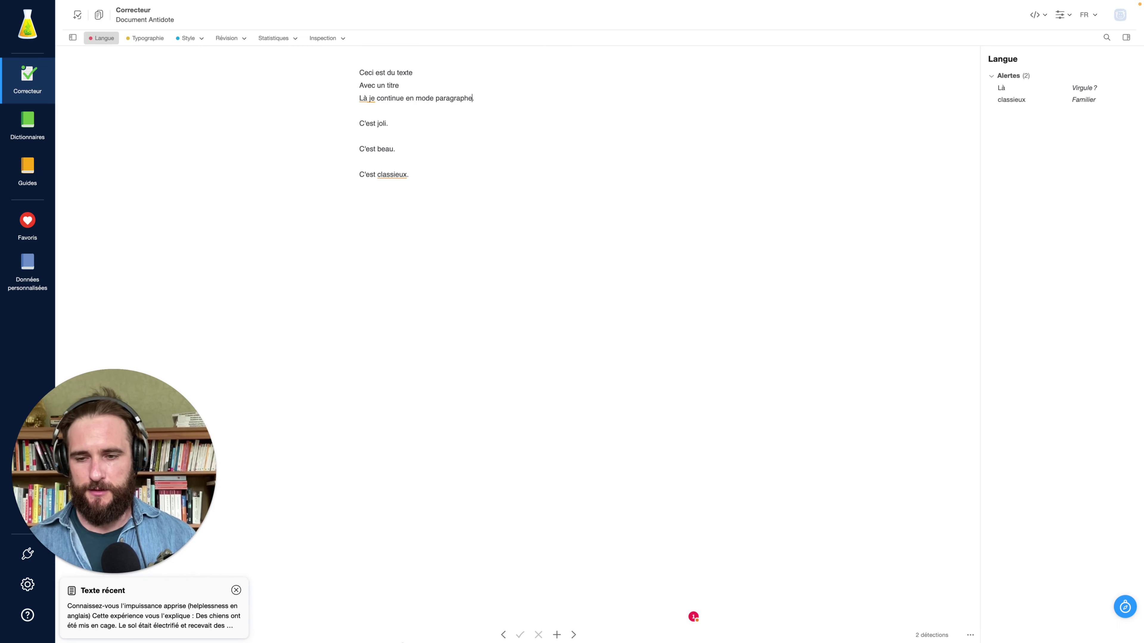
{"action": "mouse_move", "coordinate": [536, 642]}
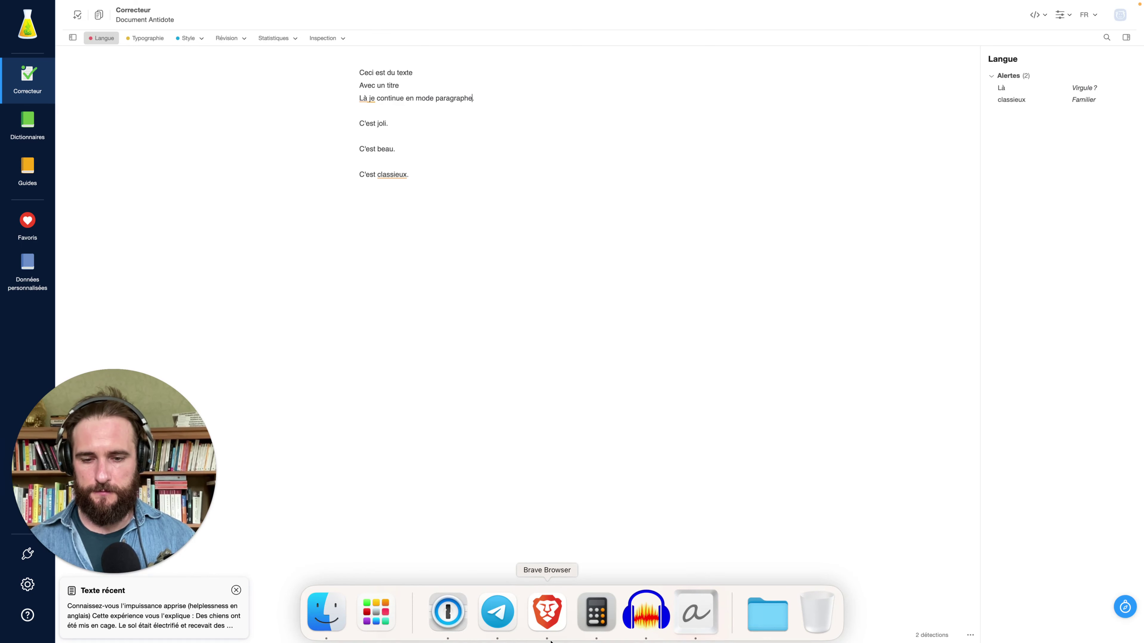
Leave Antidote's full screen, return to WorkFlowy, select both items and open their Export
{"action": "left_click", "coordinate": [547, 617]}
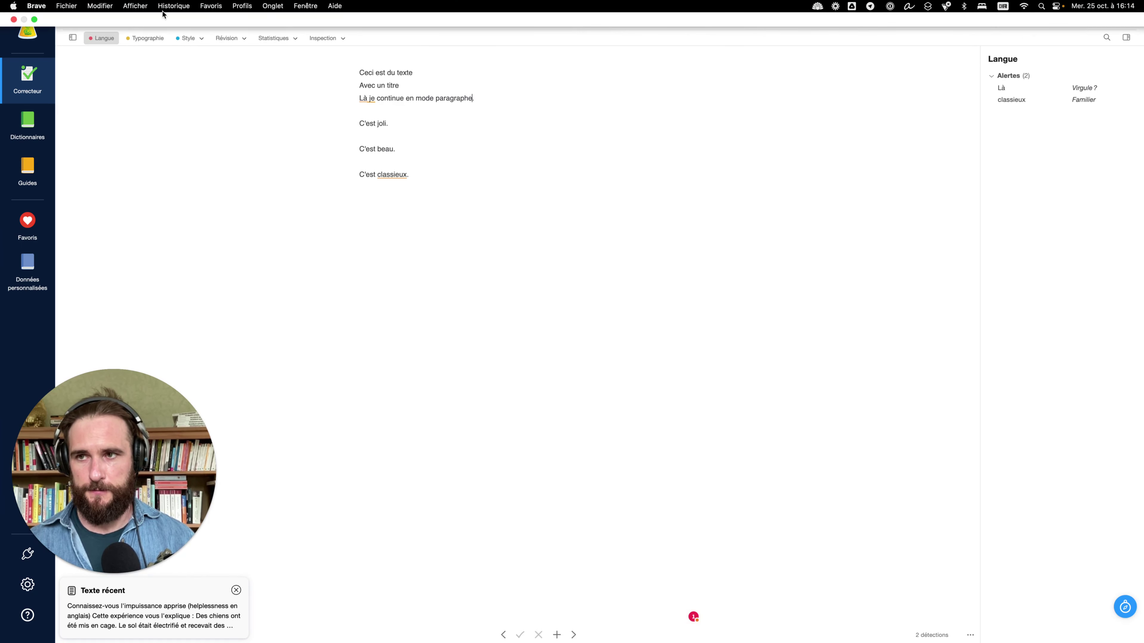
{"action": "left_click", "coordinate": [34, 19]}
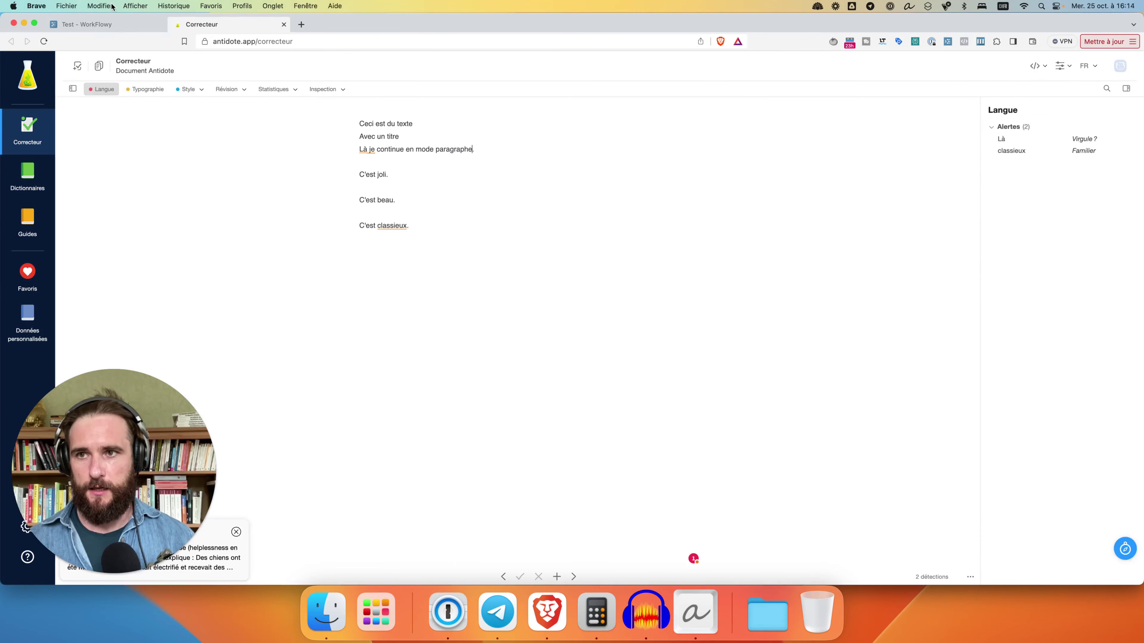
{"action": "left_click", "coordinate": [135, 24]}
{"action": "left_click", "coordinate": [382, 255]}
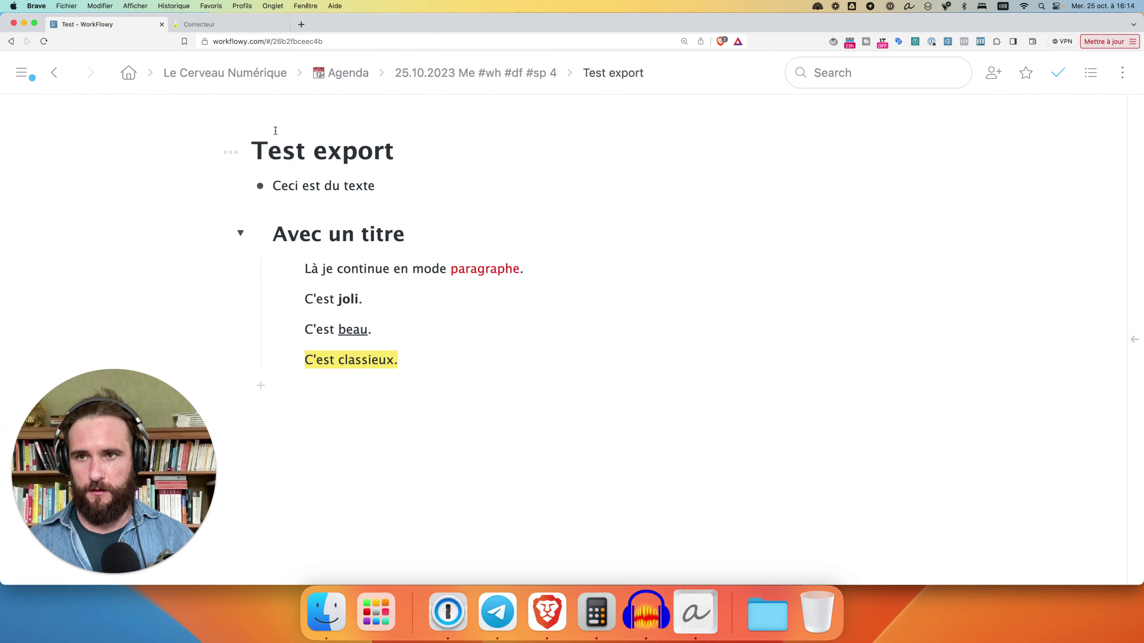
{"action": "left_click_drag", "start_coordinate": [437, 162], "coordinate": [396, 233]}
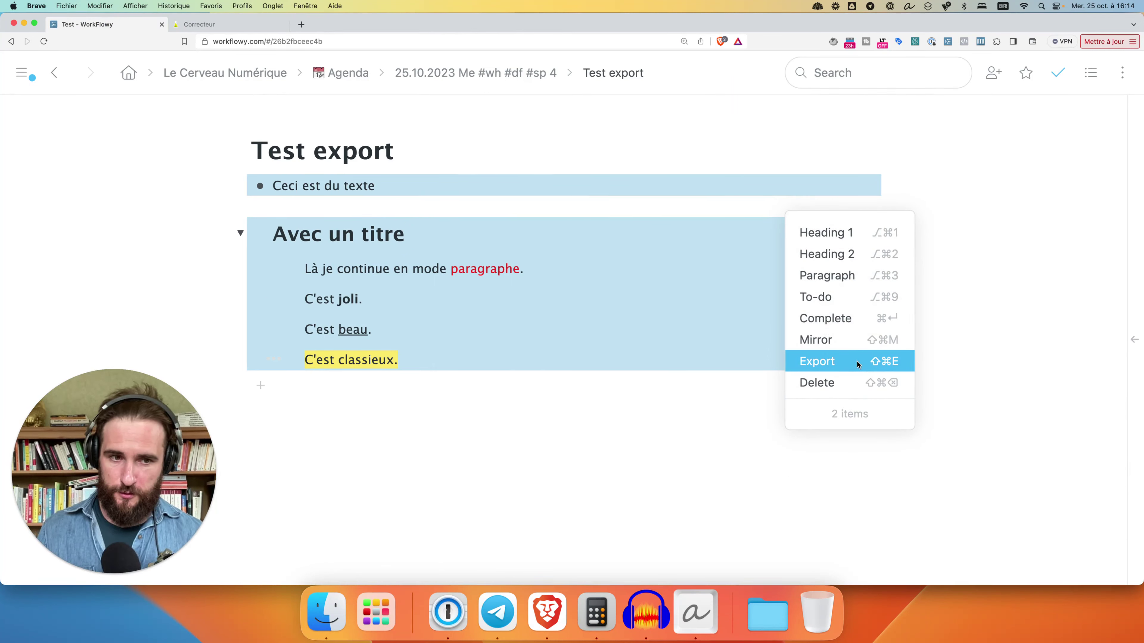
{"action": "left_click", "coordinate": [895, 361]}
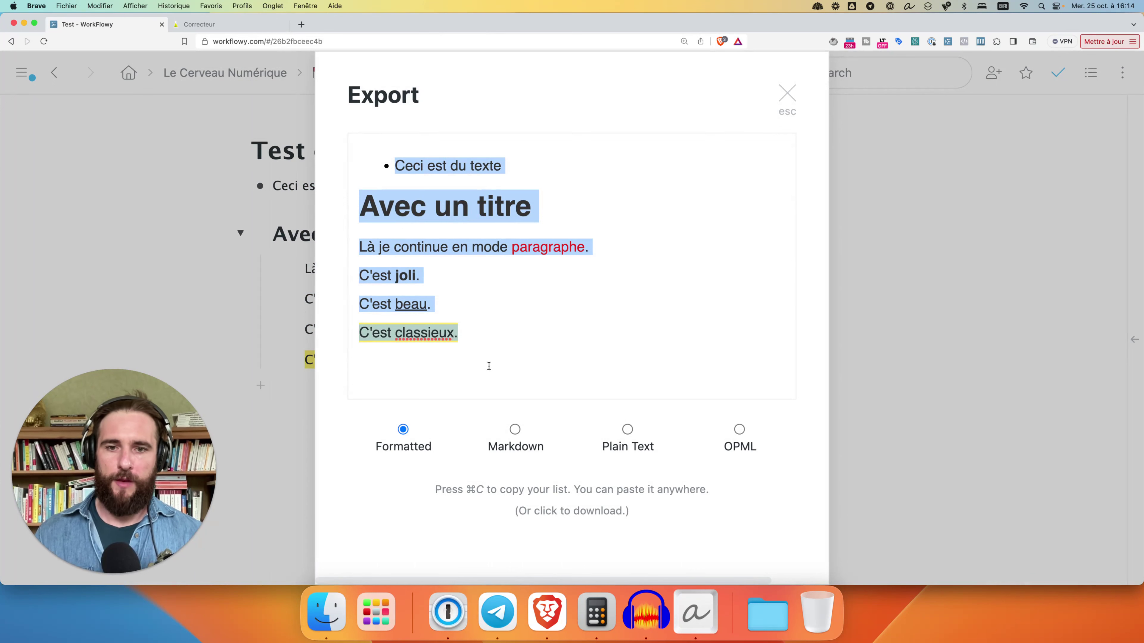
Preview the two-item export as Markdown, then switch back to the Formatted preview
{"action": "left_click", "coordinate": [514, 429]}
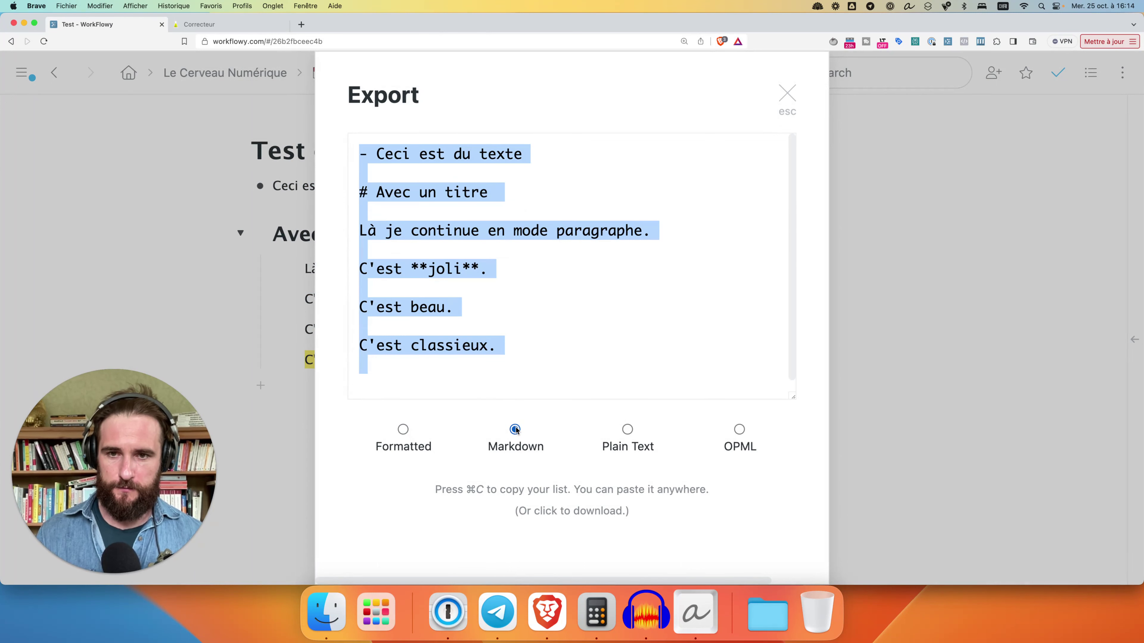
{"action": "left_click", "coordinate": [413, 266]}
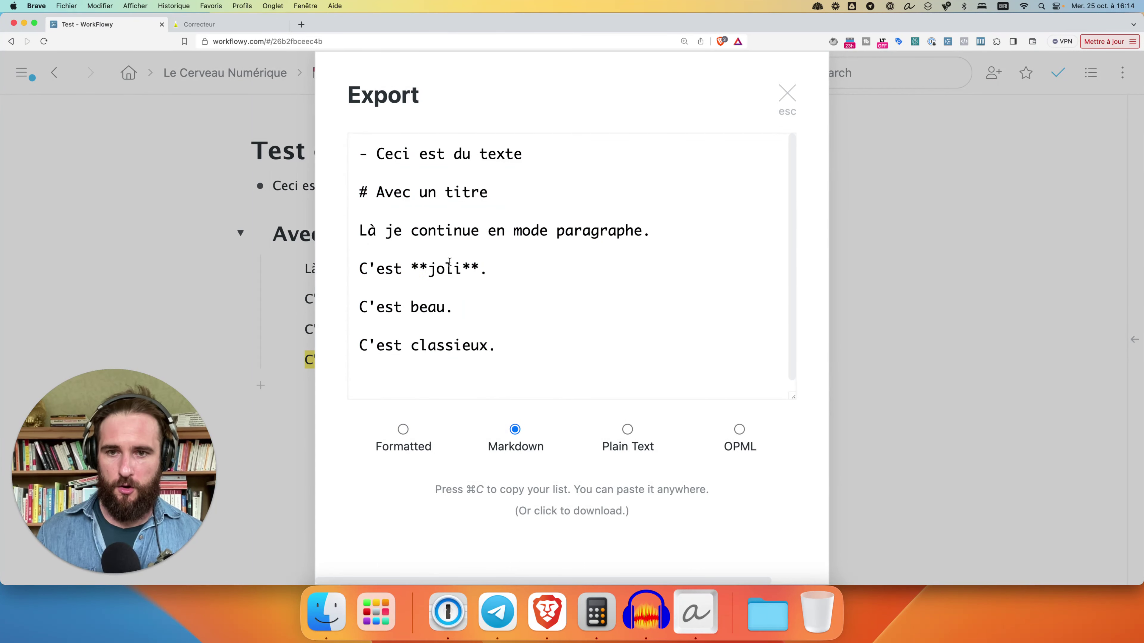
{"action": "left_click", "coordinate": [377, 202]}
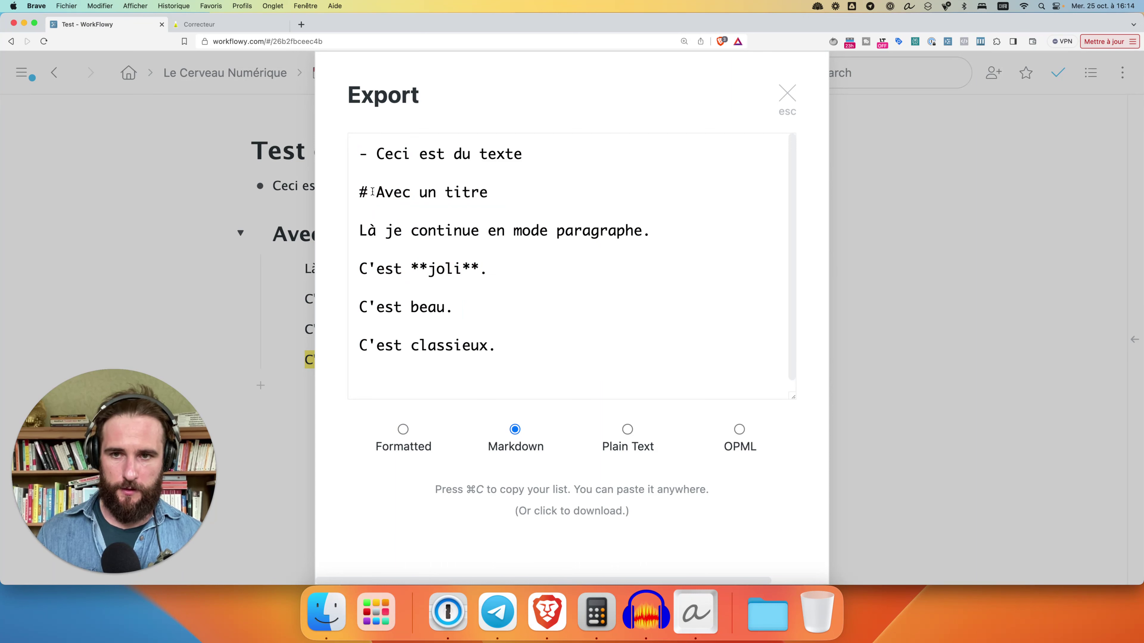
{"action": "scroll", "coordinate": [470, 306], "scroll_direction": "down", "scroll_amount": 1}
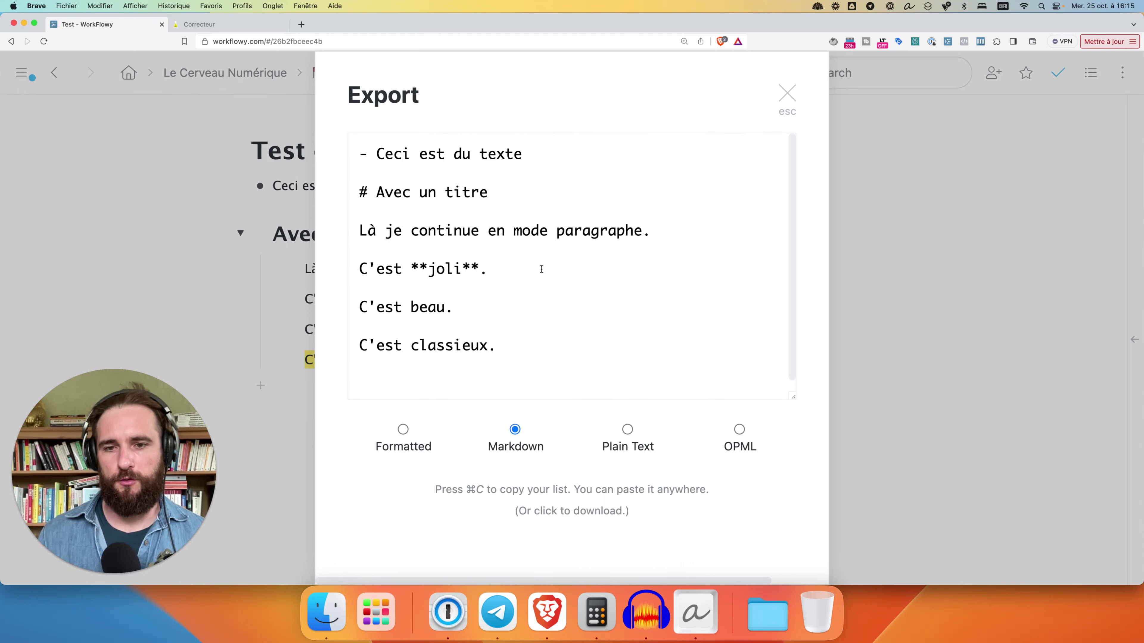
{"action": "left_click", "coordinate": [403, 429]}
{"action": "key", "text": "super+c"}
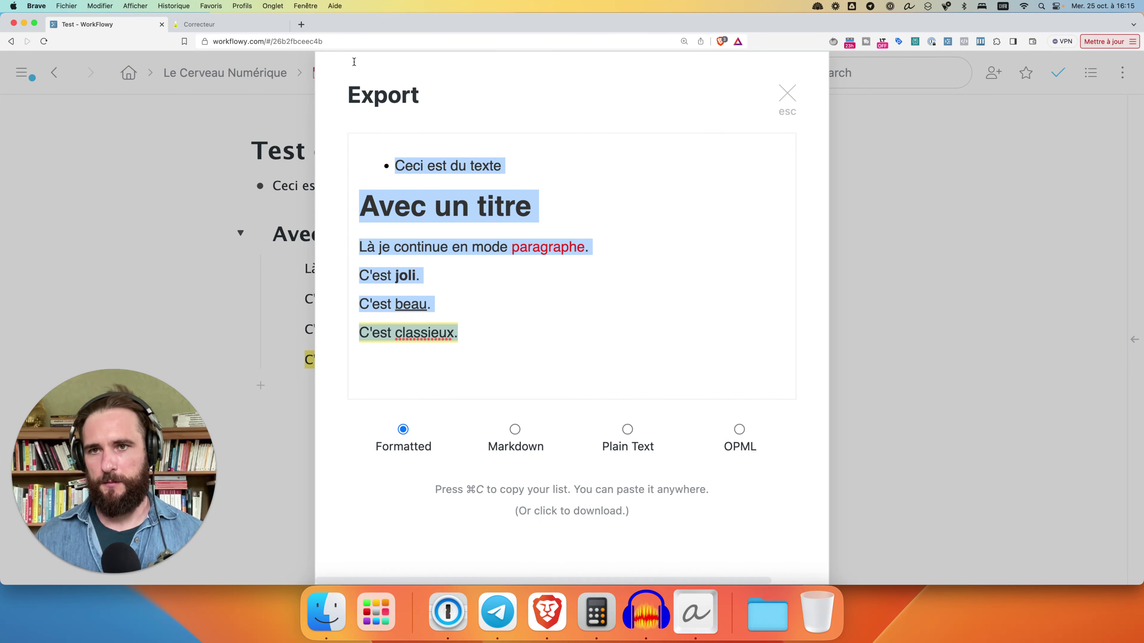
Create a new Google Doc in a new tab and paste the formatted note into it
{"action": "left_click", "coordinate": [301, 24]}
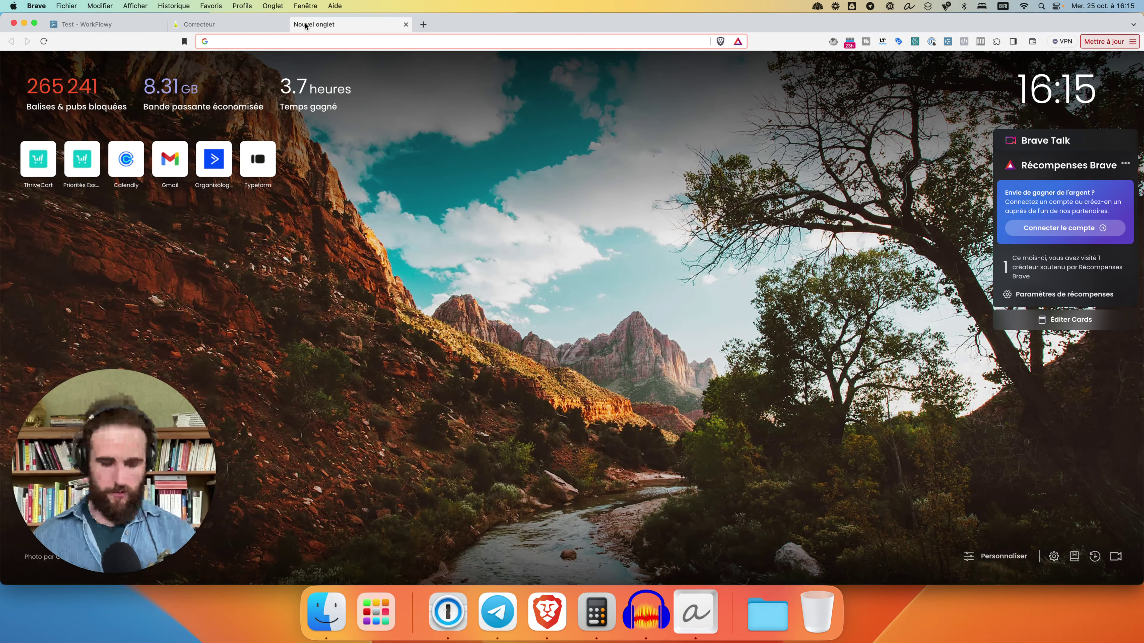
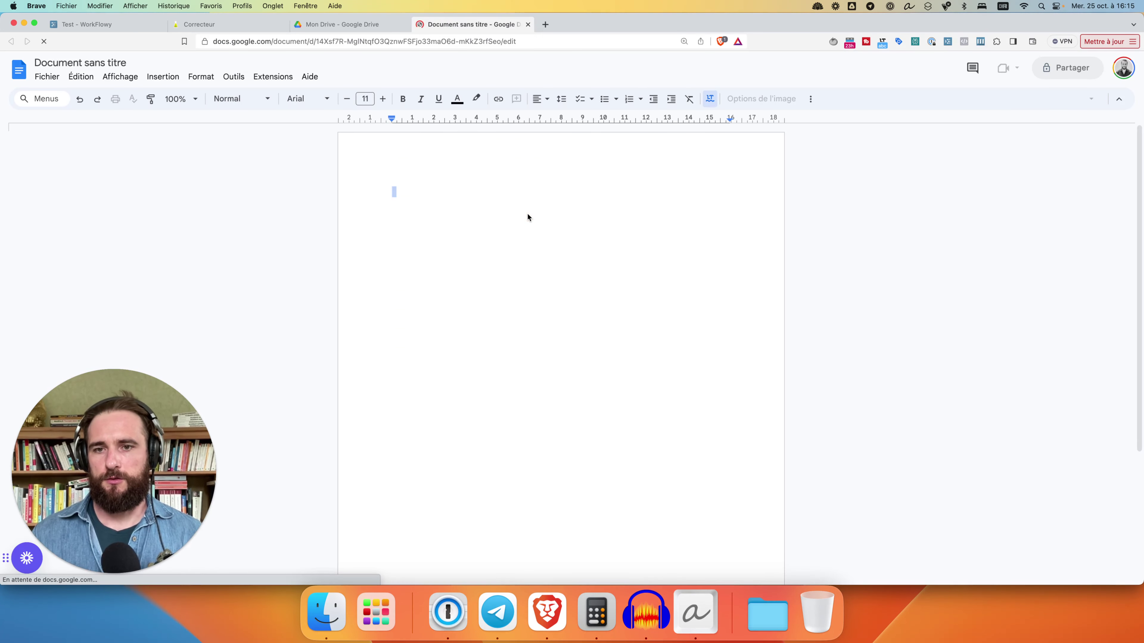
{"action": "key", "text": "super+v"}
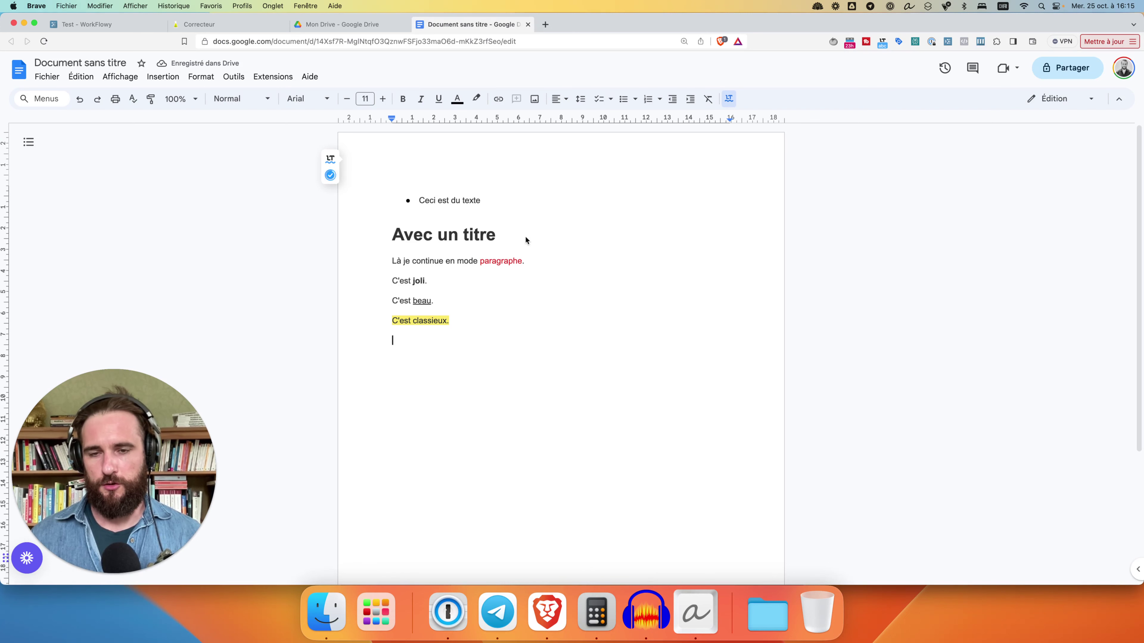
Check the pasted heading and bold 'joli', then place the cursor after 'C'est classieux.'
{"action": "left_click", "coordinate": [459, 235]}
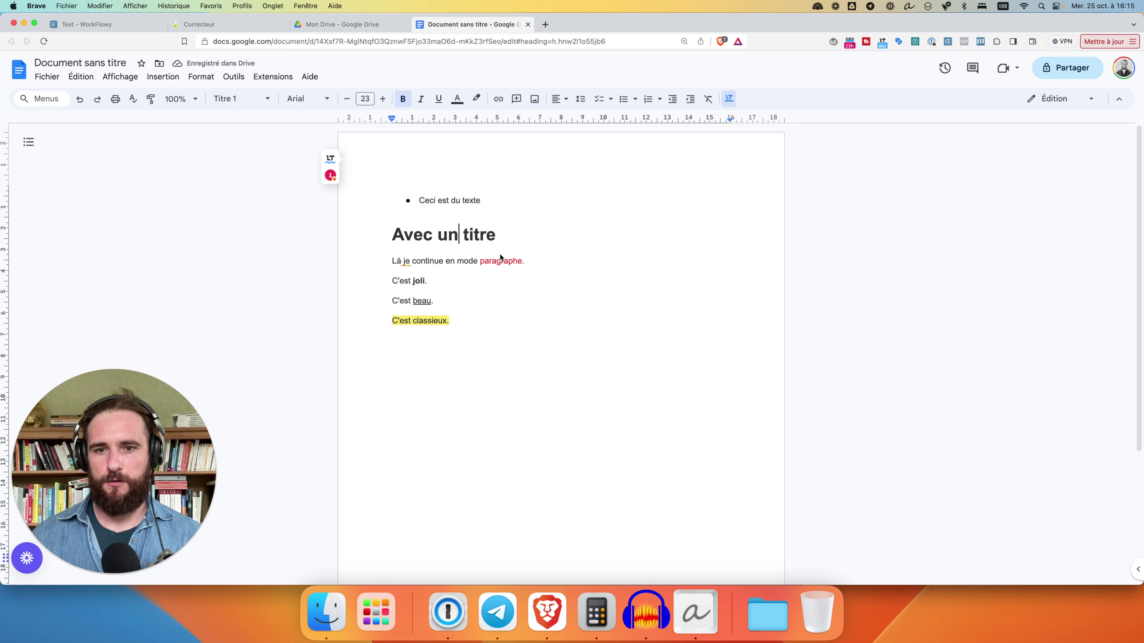
{"action": "left_click", "coordinate": [413, 281]}
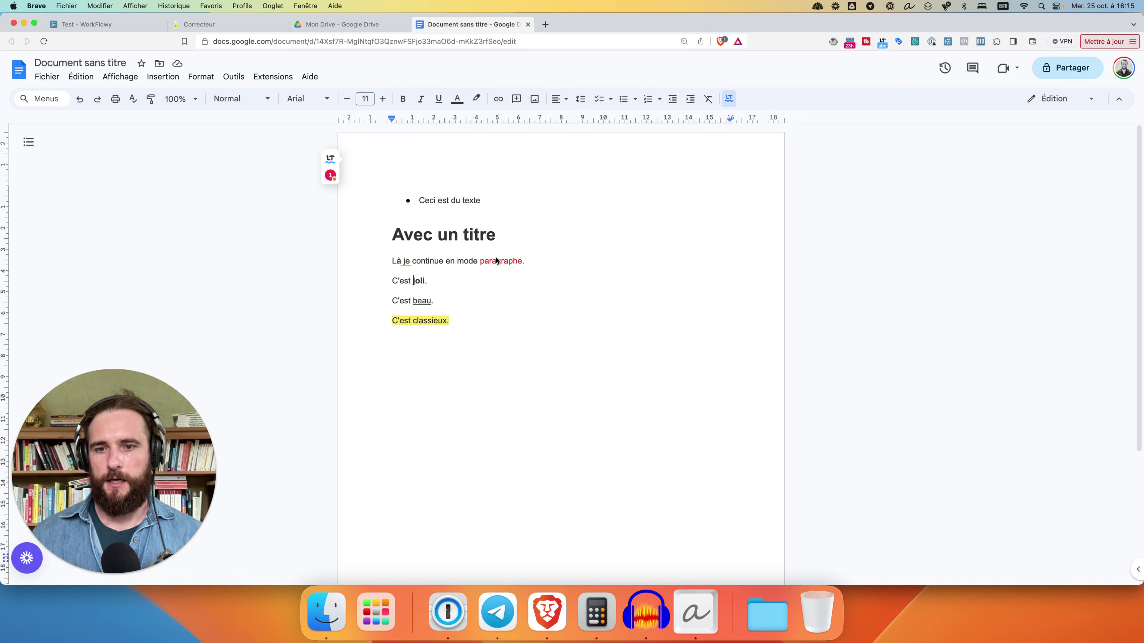
{"action": "left_click_drag", "start_coordinate": [169, 414], "coordinate": [223, 364]}
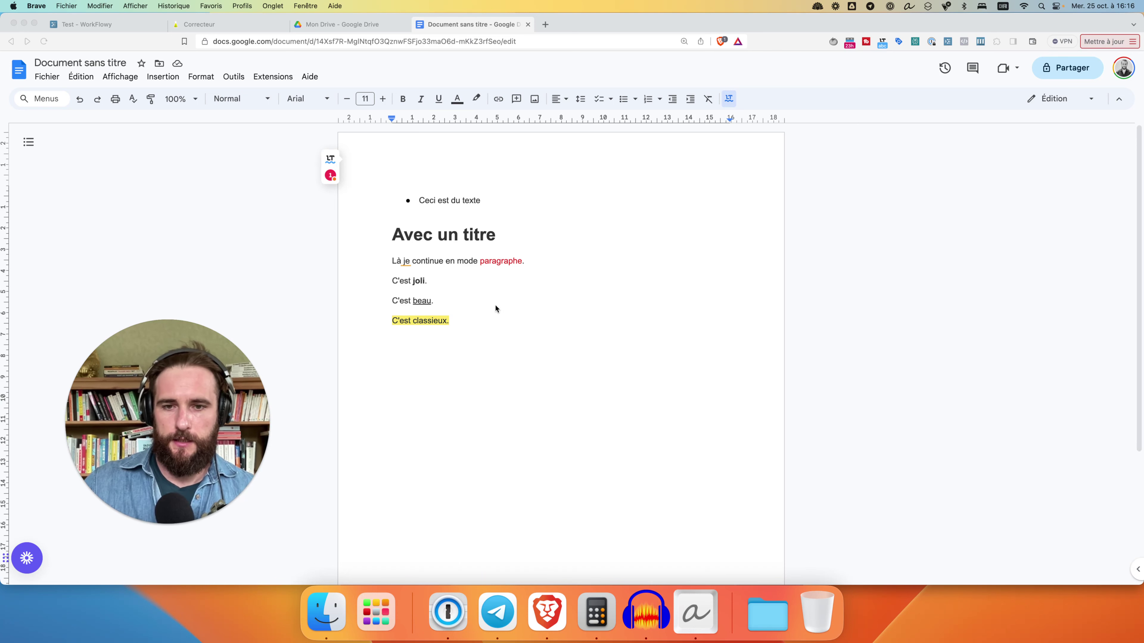
{"action": "left_click", "coordinate": [466, 323]}
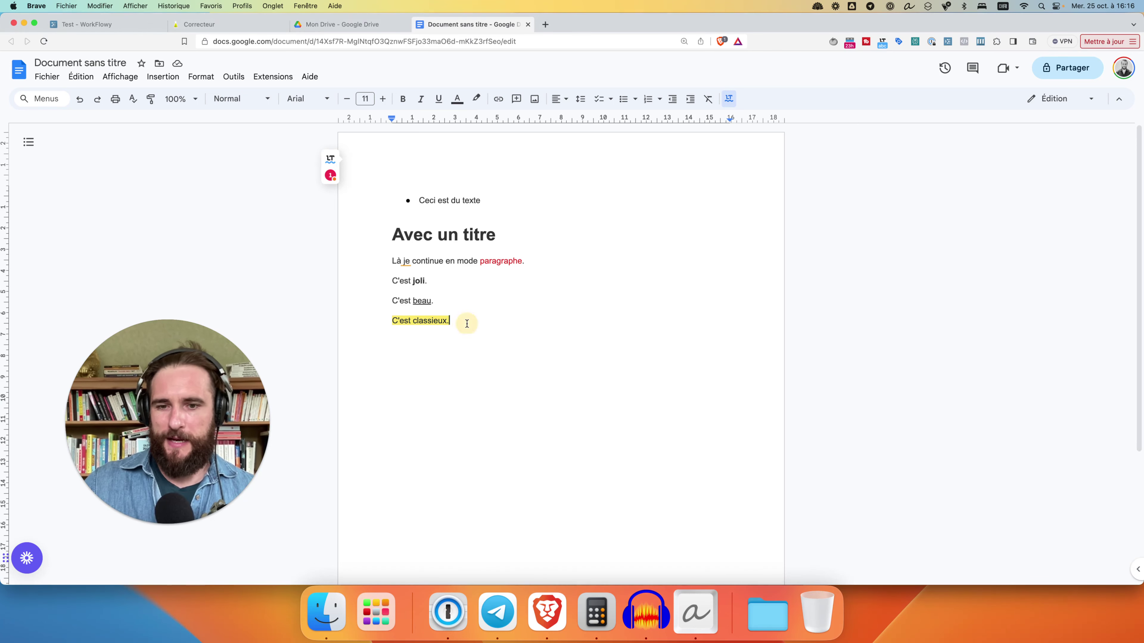